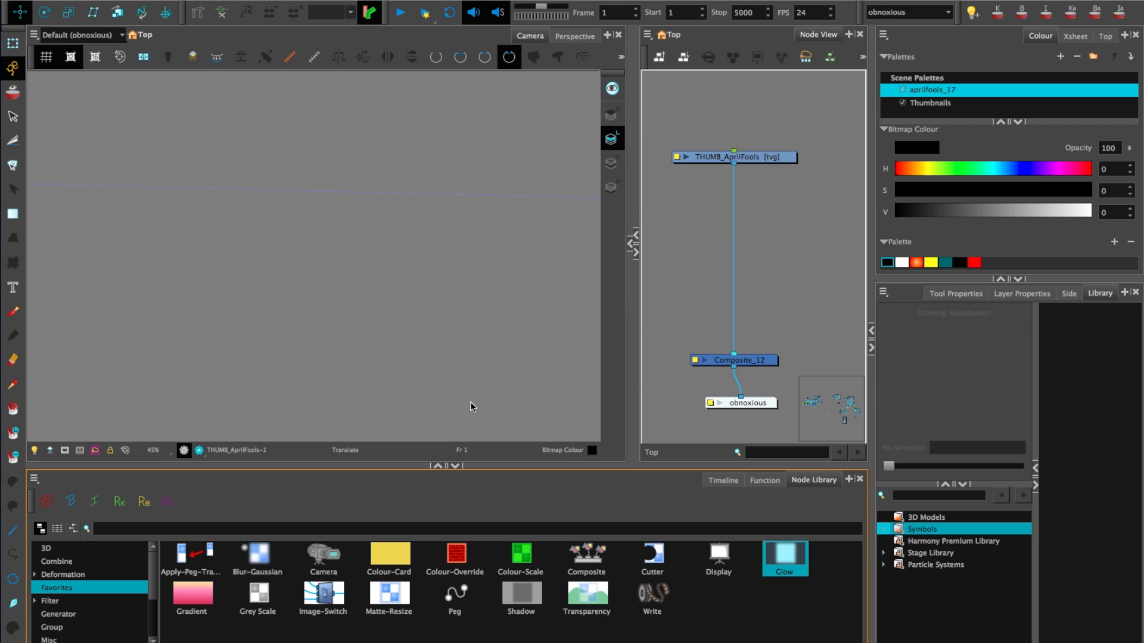
# Insert a Grey Scale node between the THUMB_AprilFools drawing and Composite_12, and toggle its Matte Output option.
pyautogui.press('space')
pyautogui.moveTo(363, 192); pyautogui.dragTo(369, 372)
pyautogui.moveTo(286, 206); pyautogui.dragTo(294, 353)
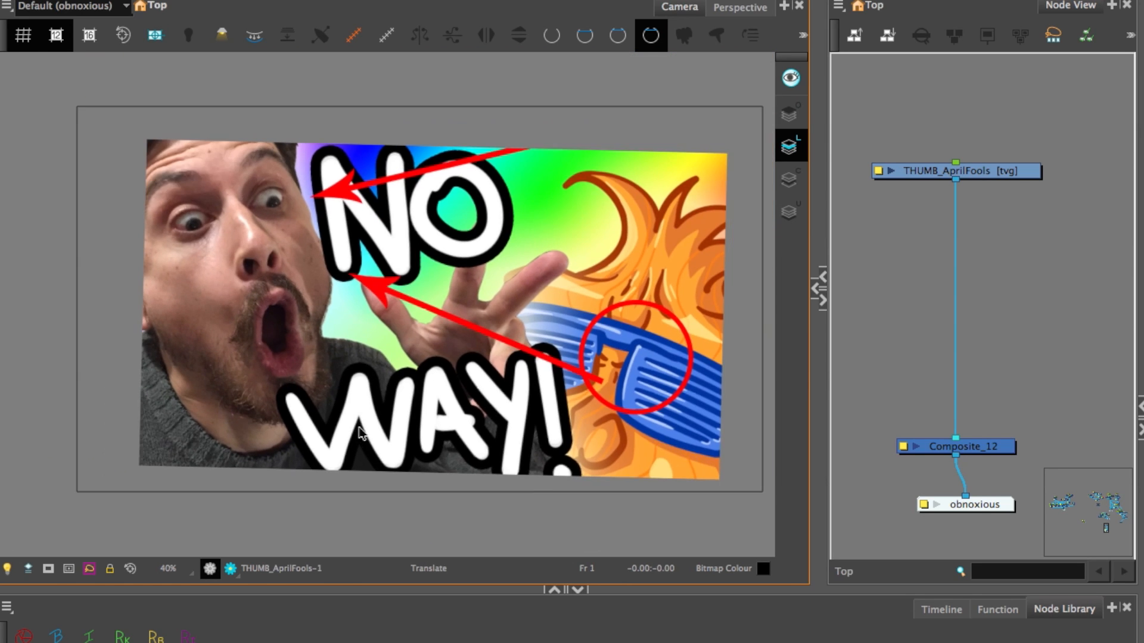
pyautogui.press('1')
pyautogui.press('1')
pyautogui.press('space')
pyautogui.moveTo(307, 287); pyautogui.dragTo(273, 236)
pyautogui.press('2')
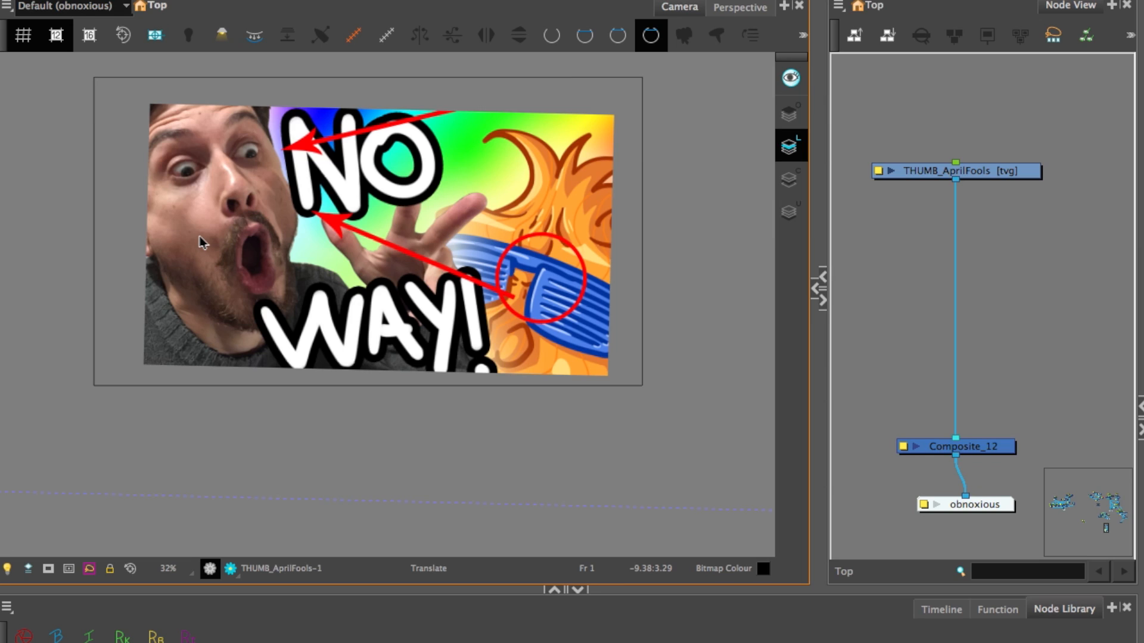
pyautogui.moveTo(358, 641); pyautogui.dragTo(962, 261)
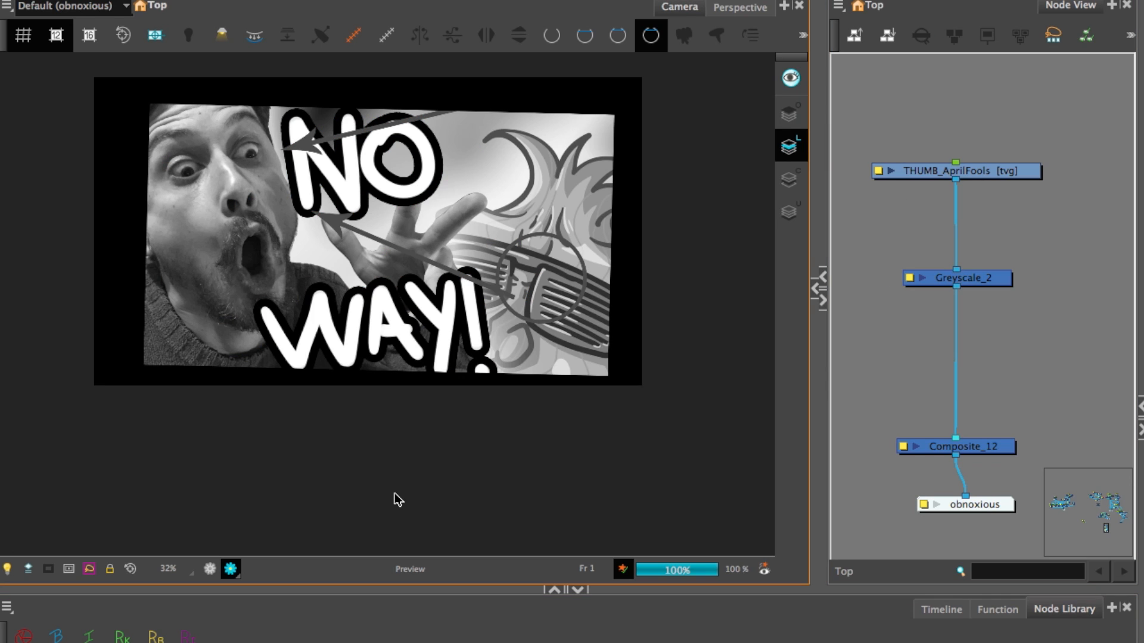
pyautogui.doubleClick(931, 277)
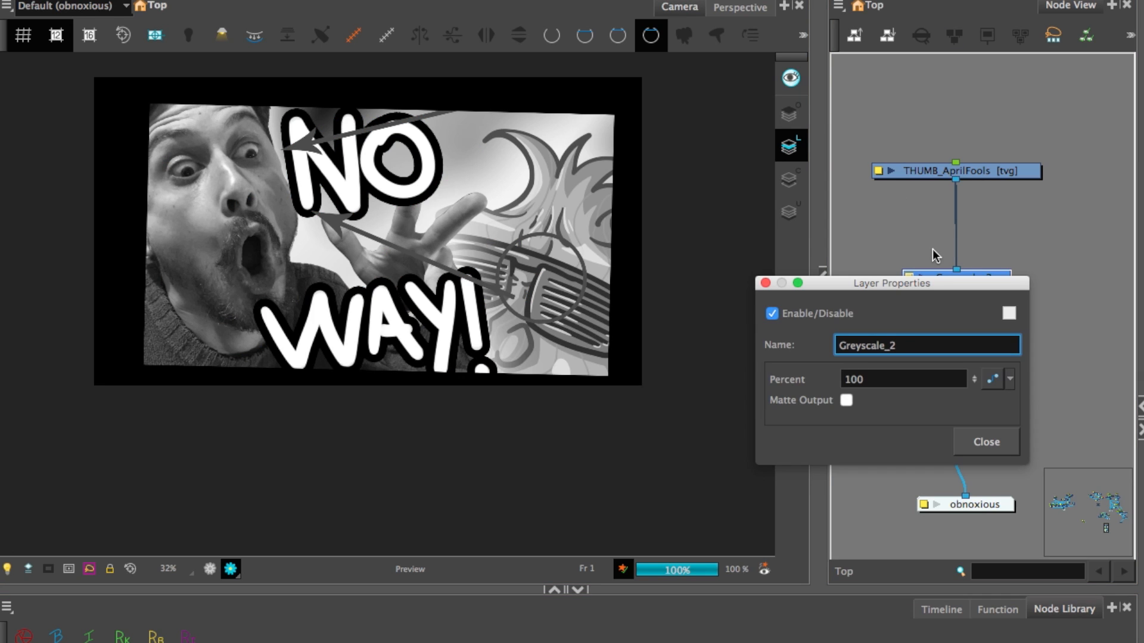
pyautogui.click(846, 399)
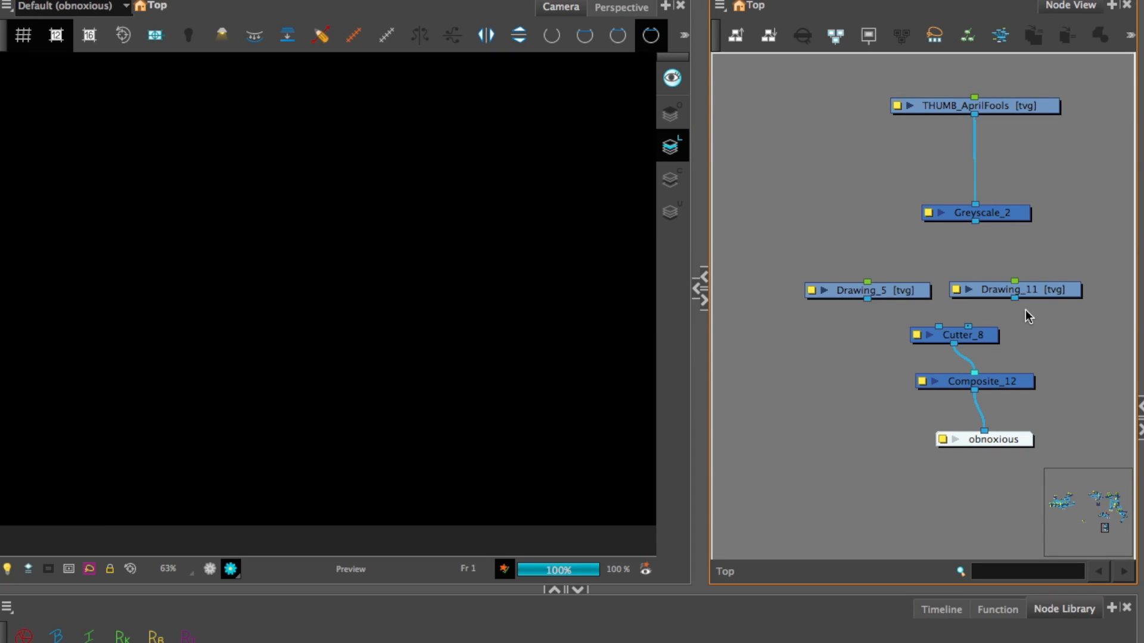
# Connect Drawing_11 to Cutter_8's image input and Drawing_5 to its matte input.
pyautogui.moveTo(1014, 298); pyautogui.dragTo(968, 326)
pyautogui.moveTo(867, 300); pyautogui.dragTo(940, 325)
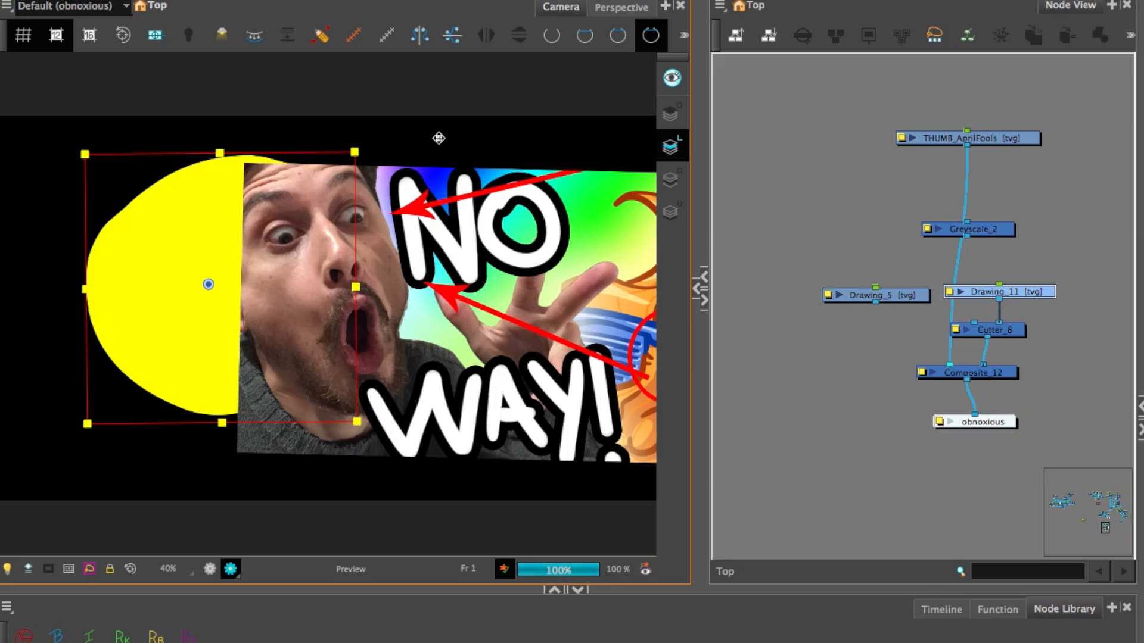
# Feed Greyscale_2's output into Cutter_8's matte input and move the yellow shape over the face in the photo.
pyautogui.moveTo(950, 361); pyautogui.dragTo(974, 321)
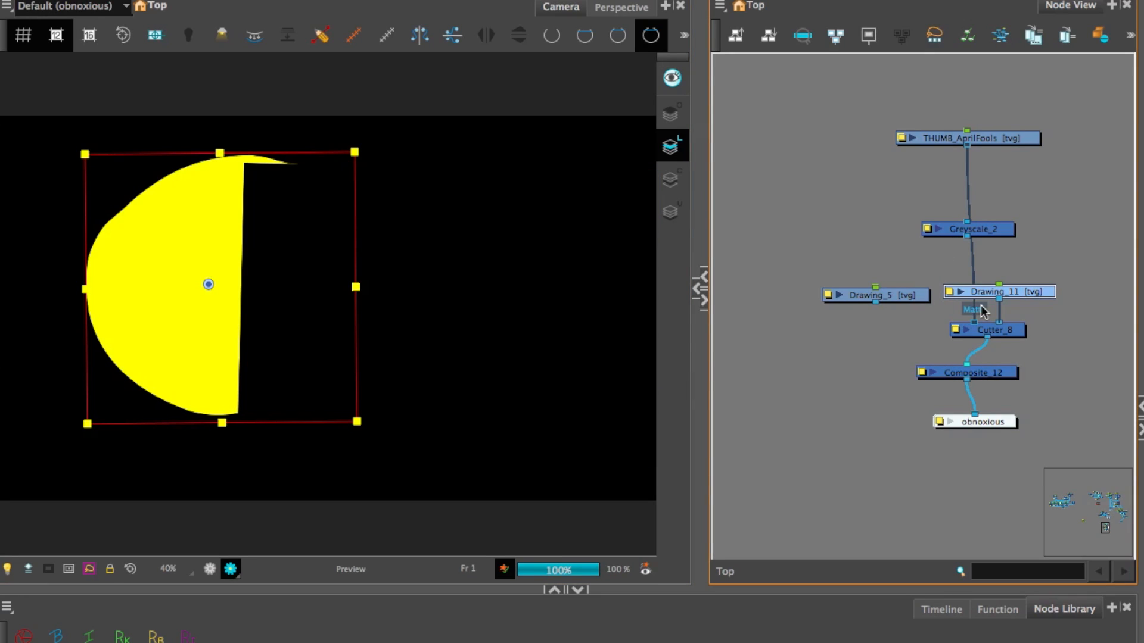
pyautogui.click(137, 162)
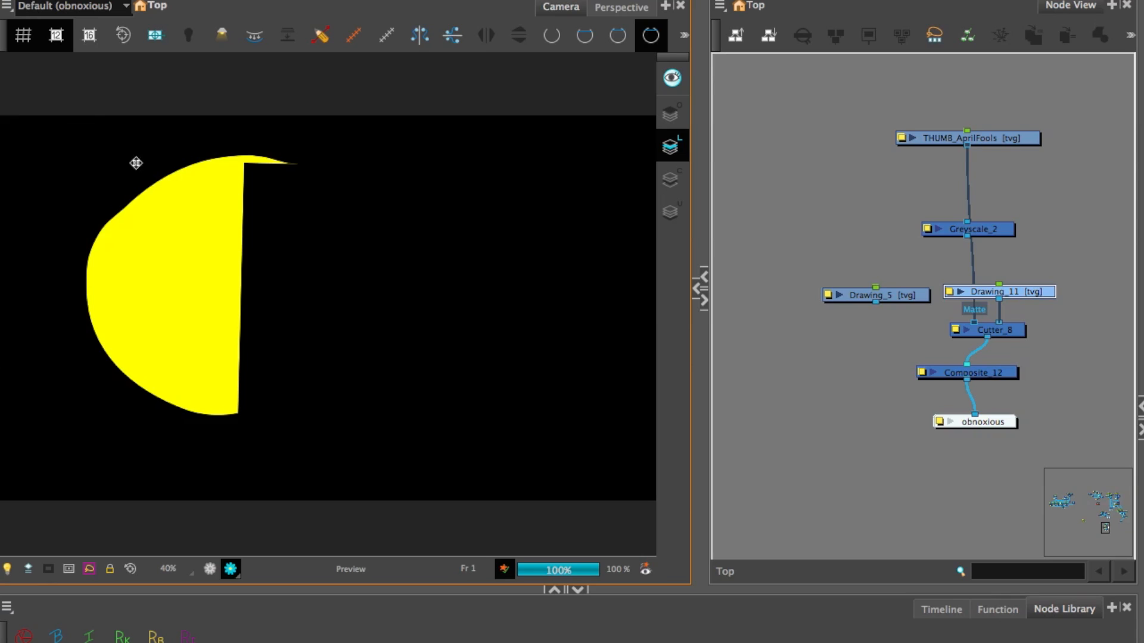
pyautogui.click(169, 252)
pyautogui.moveTo(170, 252); pyautogui.dragTo(188, 218)
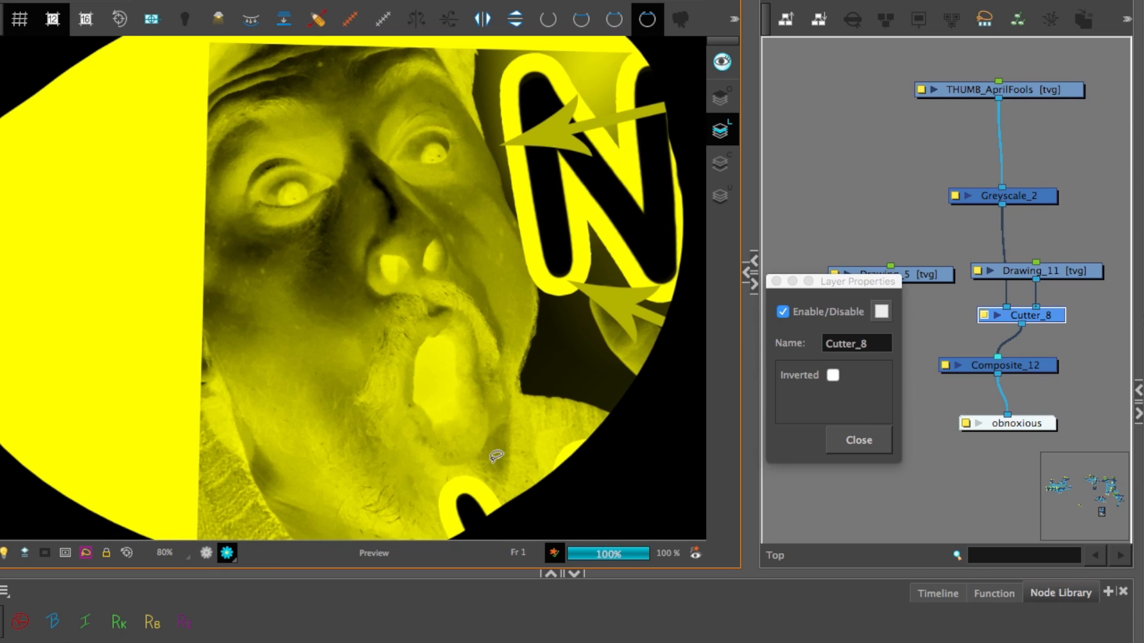
# Compare the cutter result with Inverted on and off, leave Inverted enabled, and close the node's properties.
pyautogui.click(832, 375)
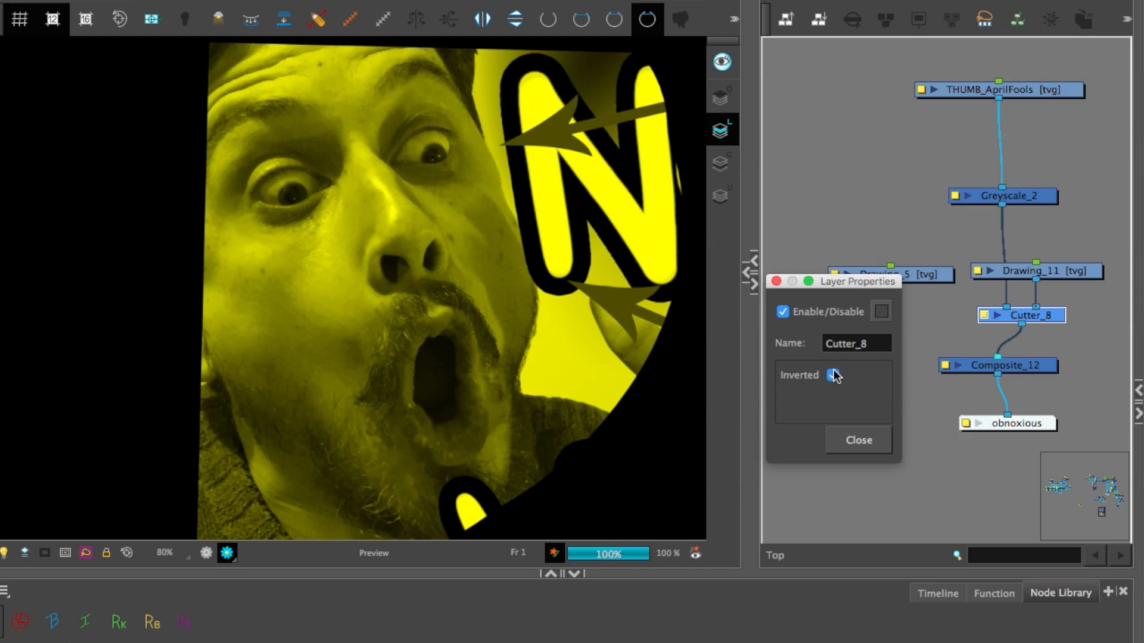
pyautogui.click(832, 375)
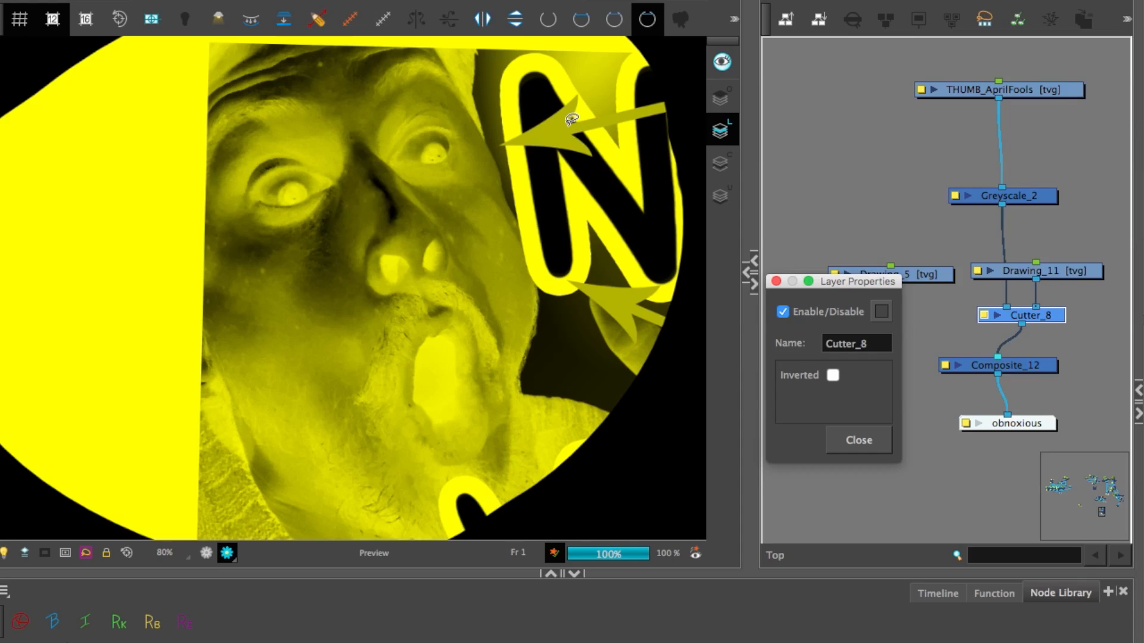
pyautogui.click(832, 376)
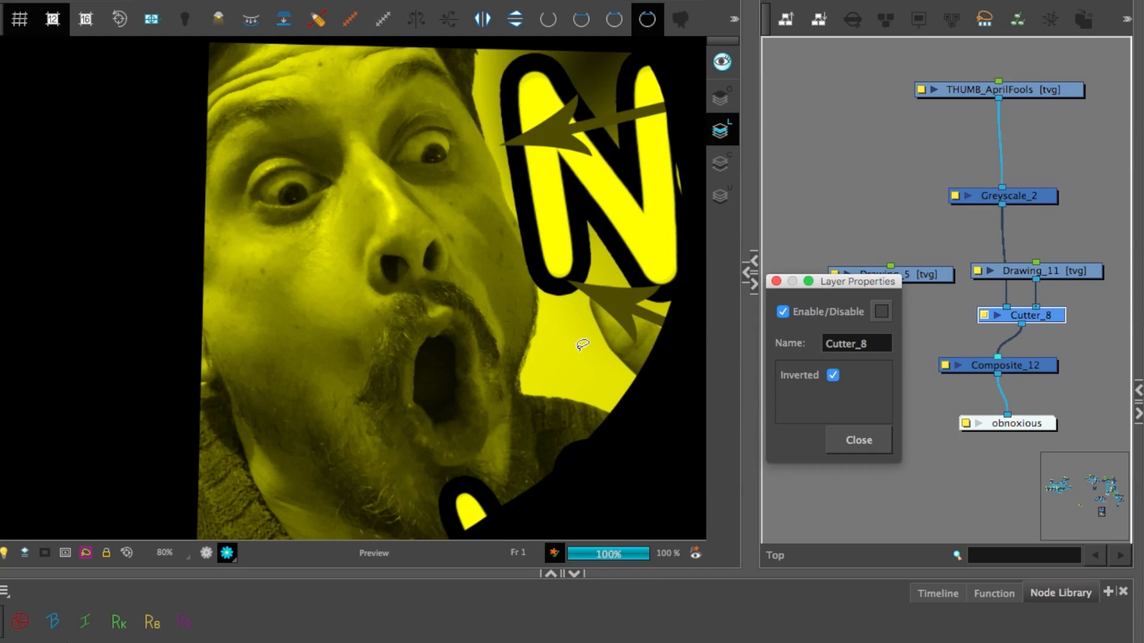
pyautogui.click(887, 427)
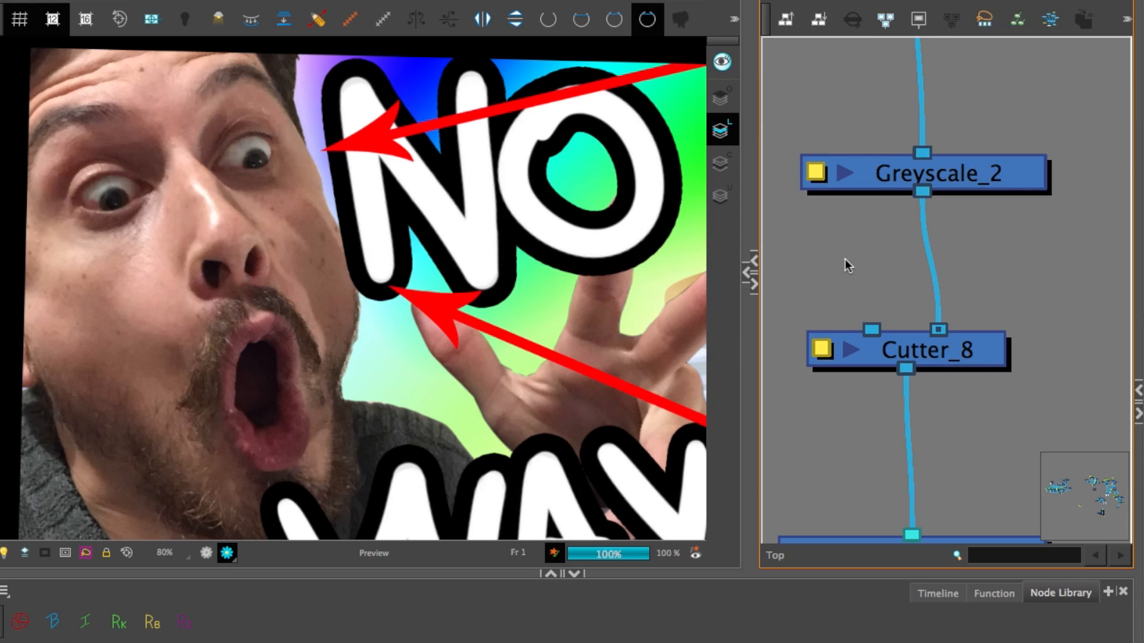
# Connect Greyscale_2 to the matte input of Cutter_8 alongside its image input, and enable Inverted on the cutter.
pyautogui.moveTo(922, 191); pyautogui.dragTo(868, 330)
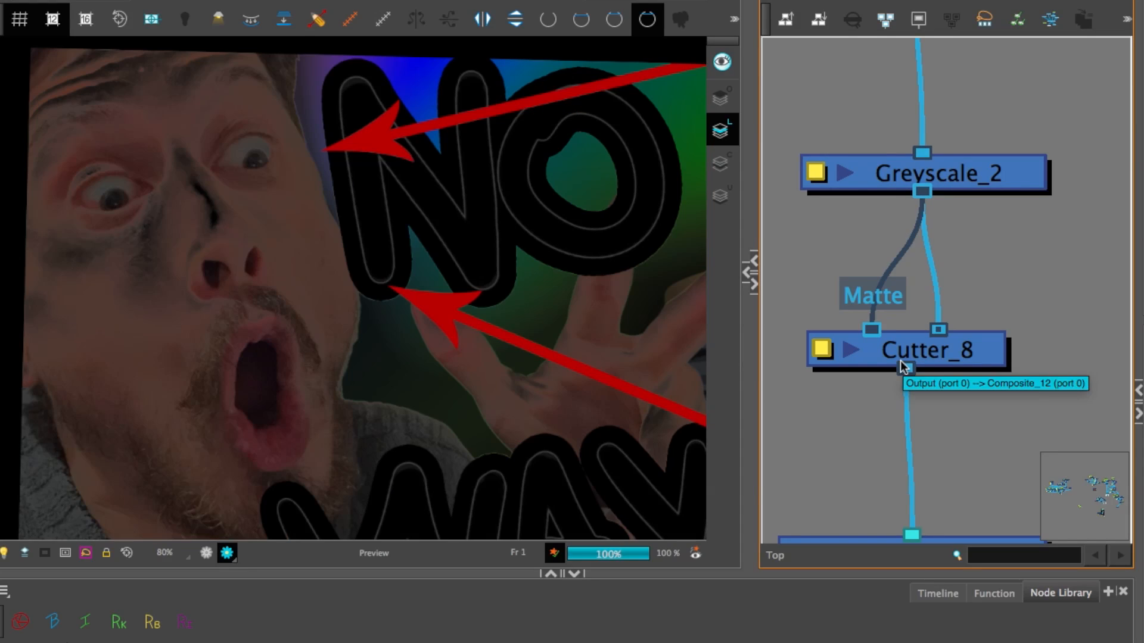
pyautogui.doubleClick(900, 360)
pyautogui.click(832, 375)
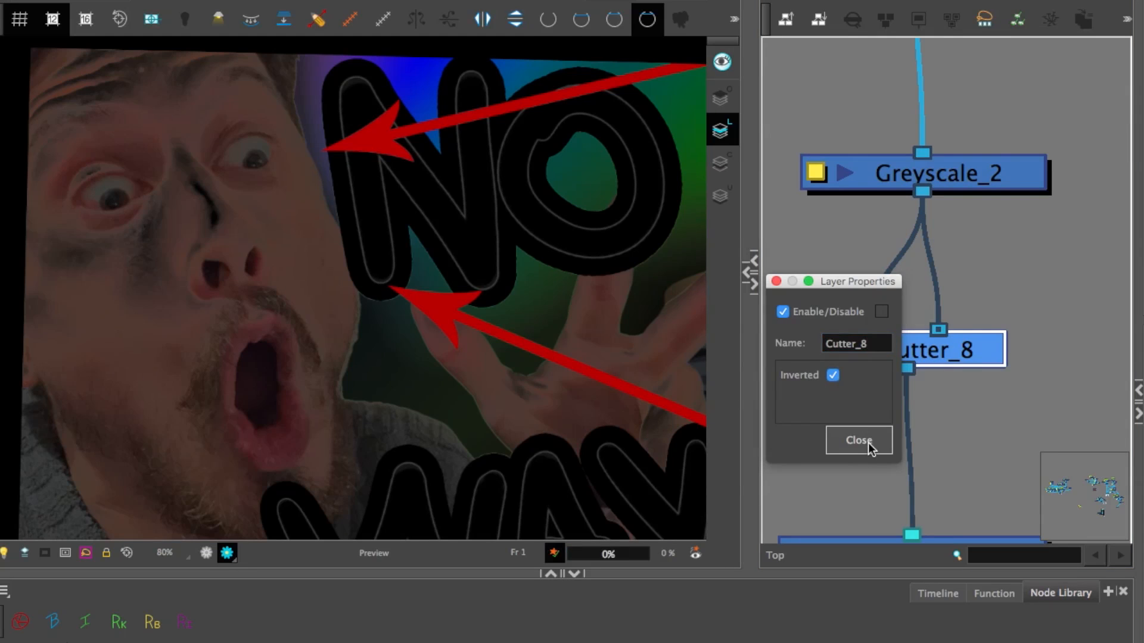
pyautogui.click(873, 434)
# Connect Glow_5 to Composite_12 and replace the glow's source with Cutter_8's output.
pyautogui.press('1')
pyautogui.press('1')
pyautogui.press('1')
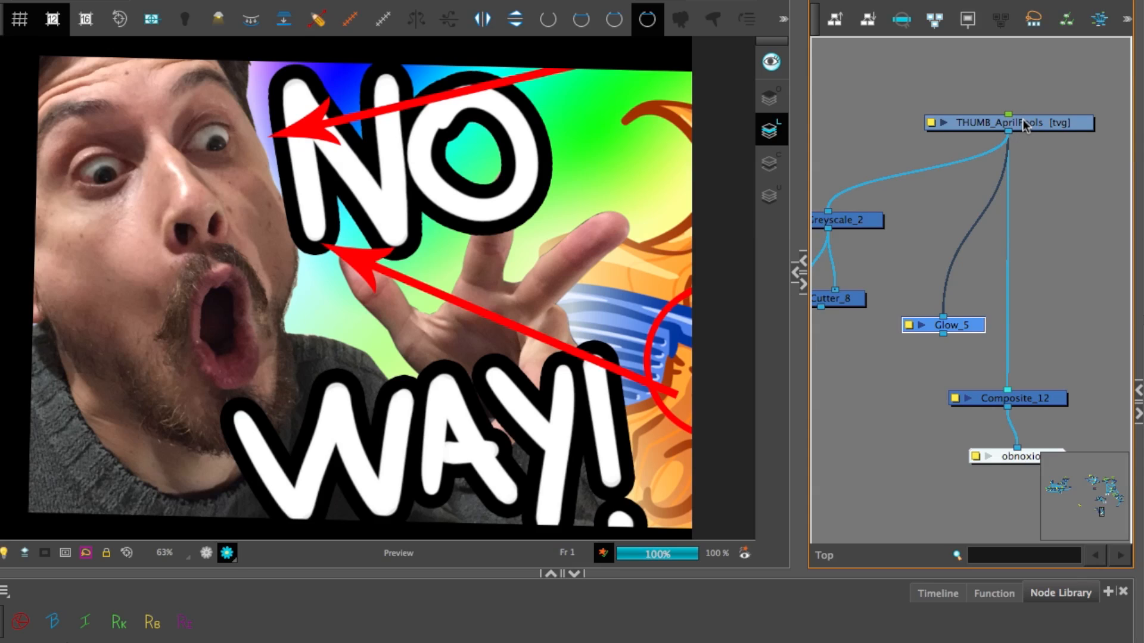
pyautogui.moveTo(923, 362); pyautogui.dragTo(977, 382)
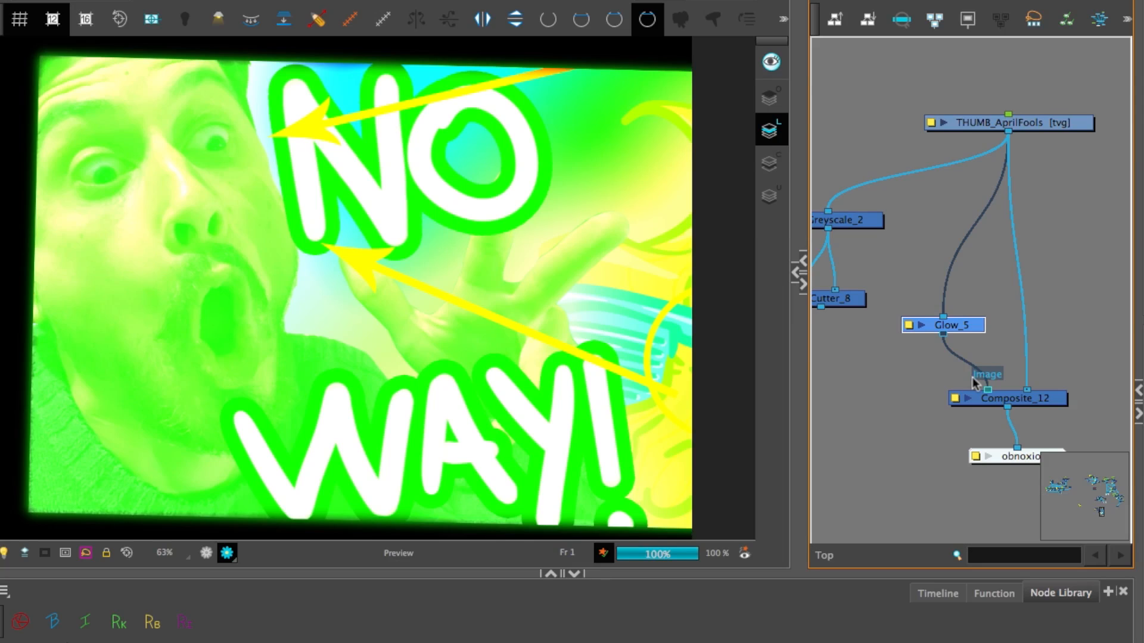
pyautogui.moveTo(830, 307); pyautogui.dragTo(942, 317)
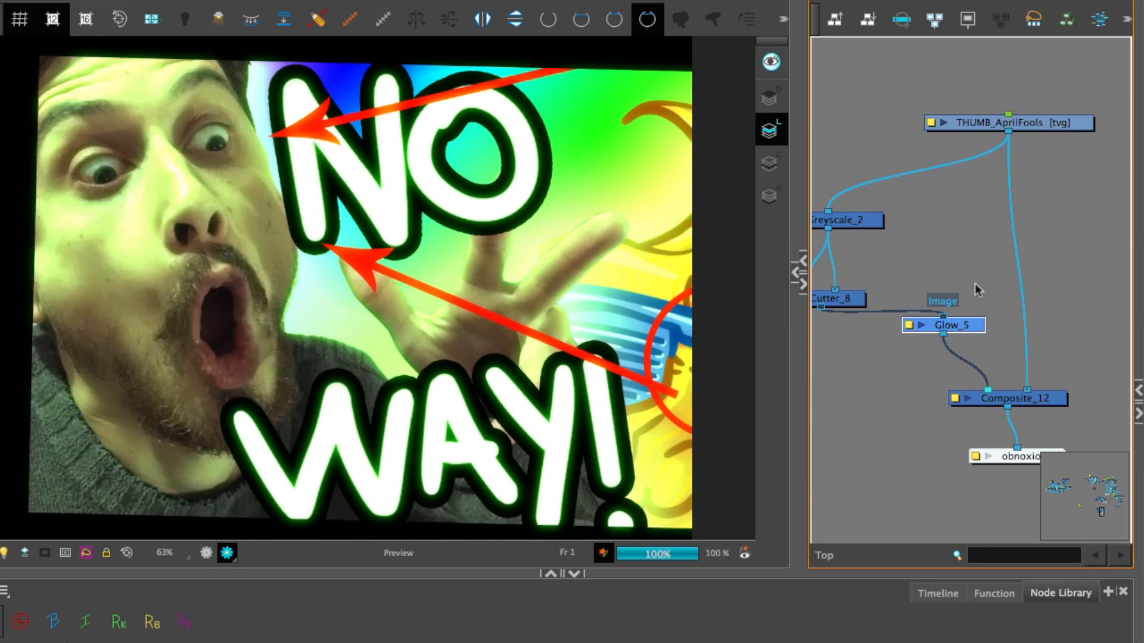